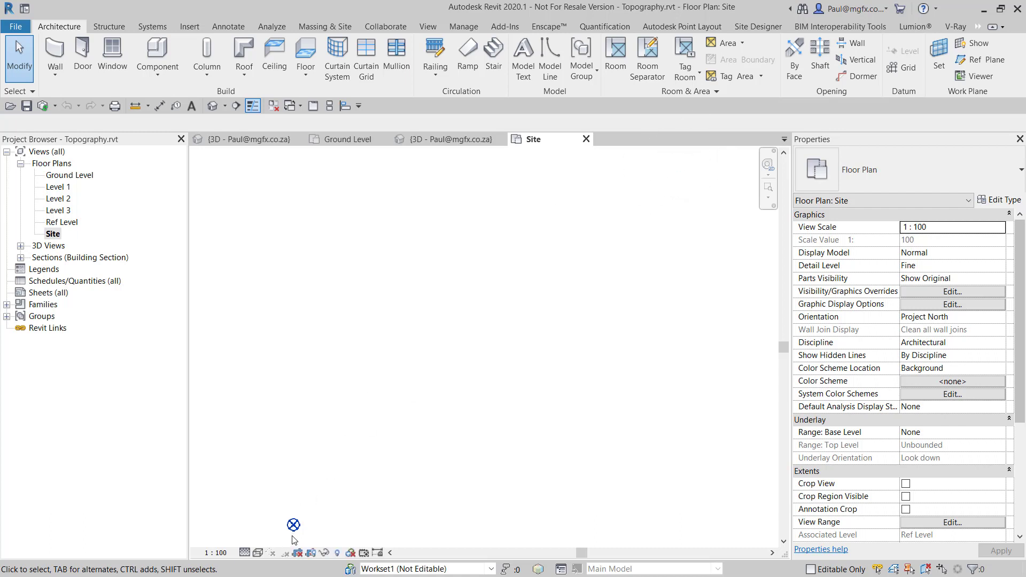
Zoom and pan the Site plan to recentre the topography around the Section 2 marker.
{"action": "scroll", "coordinate": [299, 536], "scroll_direction": "up", "scroll_amount": 10}
{"action": "scroll", "coordinate": [384, 433], "scroll_direction": "down", "scroll_amount": 3}
{"action": "middle_click_drag", "start_coordinate": [385, 434], "coordinate": [428, 423]}
{"action": "scroll", "coordinate": [372, 368], "scroll_direction": "up", "scroll_amount": 3}
{"action": "scroll", "coordinate": [373, 369], "scroll_direction": "up", "scroll_amount": 5}
{"action": "scroll", "coordinate": [381, 369], "scroll_direction": "down", "scroll_amount": 3}
{"action": "scroll", "coordinate": [381, 369], "scroll_direction": "up", "scroll_amount": 2}
{"action": "scroll", "coordinate": [398, 325], "scroll_direction": "up", "scroll_amount": 2}
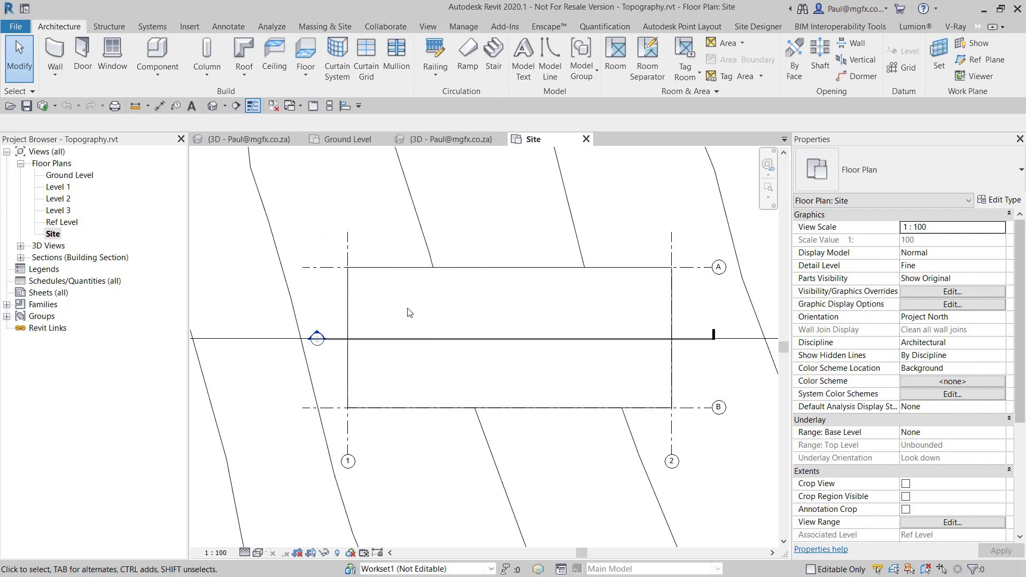
{"action": "scroll", "coordinate": [412, 310], "scroll_direction": "down", "scroll_amount": 3}
{"action": "scroll", "coordinate": [257, 324], "scroll_direction": "up", "scroll_amount": 6}
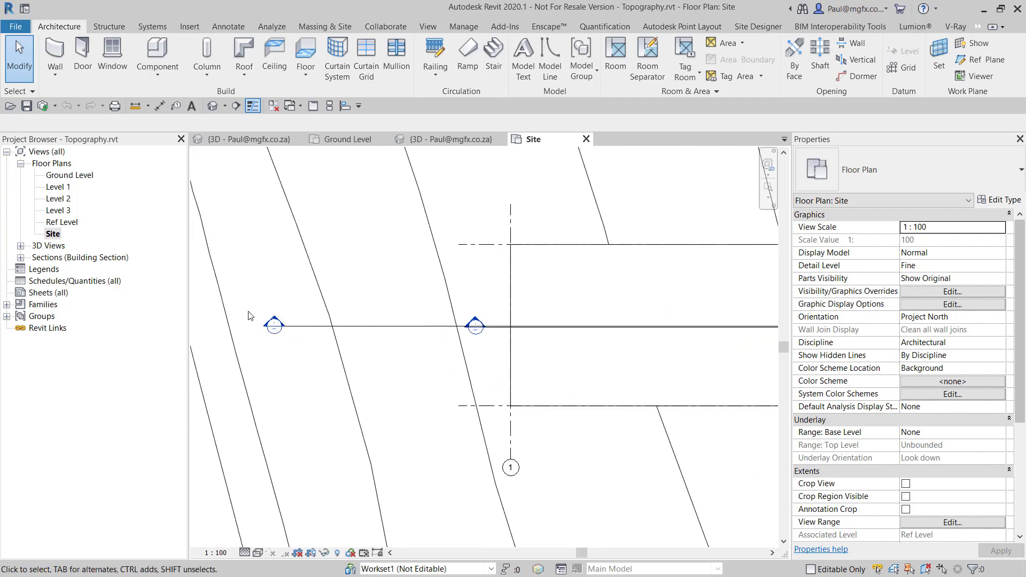
{"action": "double_click", "coordinate": [297, 327]}
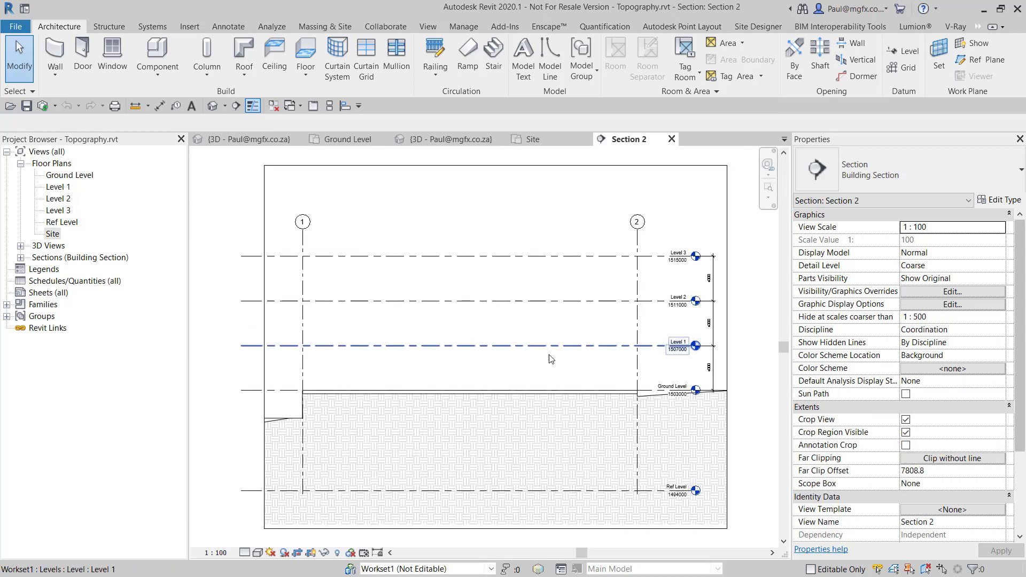
{"action": "scroll", "coordinate": [668, 355], "scroll_direction": "up", "scroll_amount": 5}
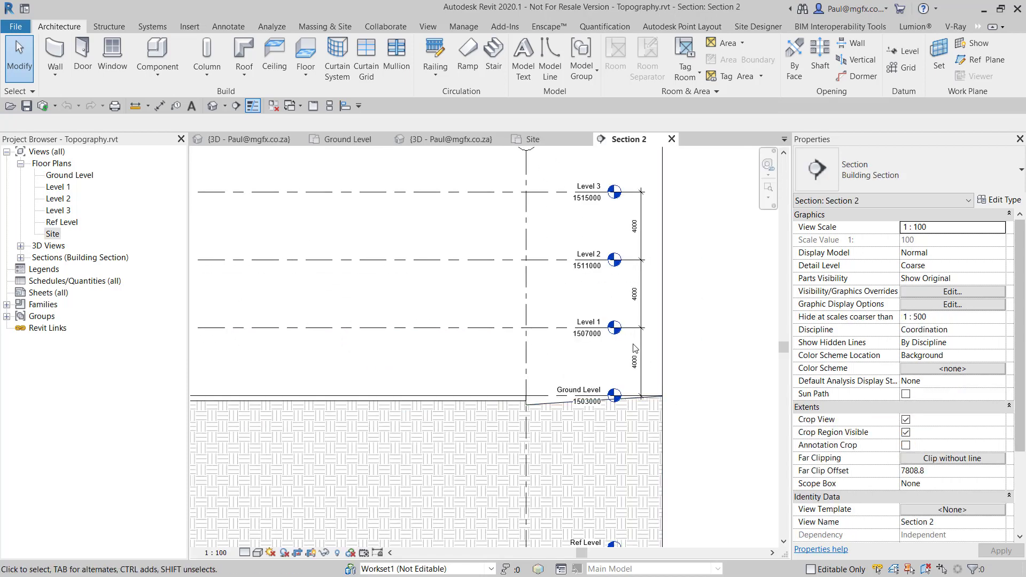
{"action": "middle_click_drag", "start_coordinate": [543, 412], "coordinate": [571, 466]}
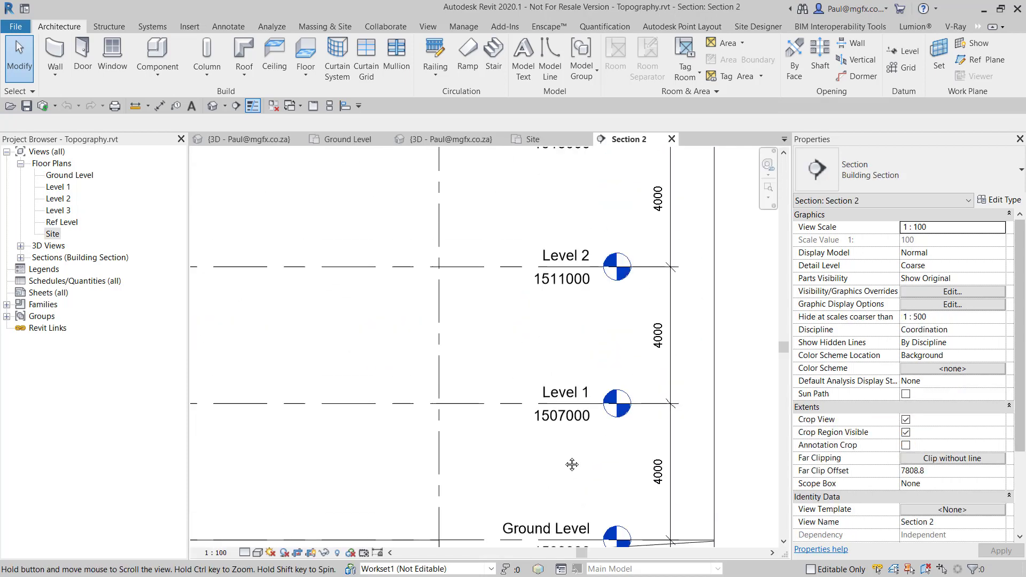
{"action": "mouse_move", "coordinate": [567, 204]}
{"action": "middle_mouse_down"}
{"action": "mouse_move", "coordinate": [567, 312]}
{"action": "mouse_move", "coordinate": [588, 369]}
{"action": "middle_mouse_up"}
{"action": "scroll", "coordinate": [588, 370], "scroll_direction": "down", "scroll_amount": 3}
{"action": "scroll", "coordinate": [598, 406], "scroll_direction": "up", "scroll_amount": 2}
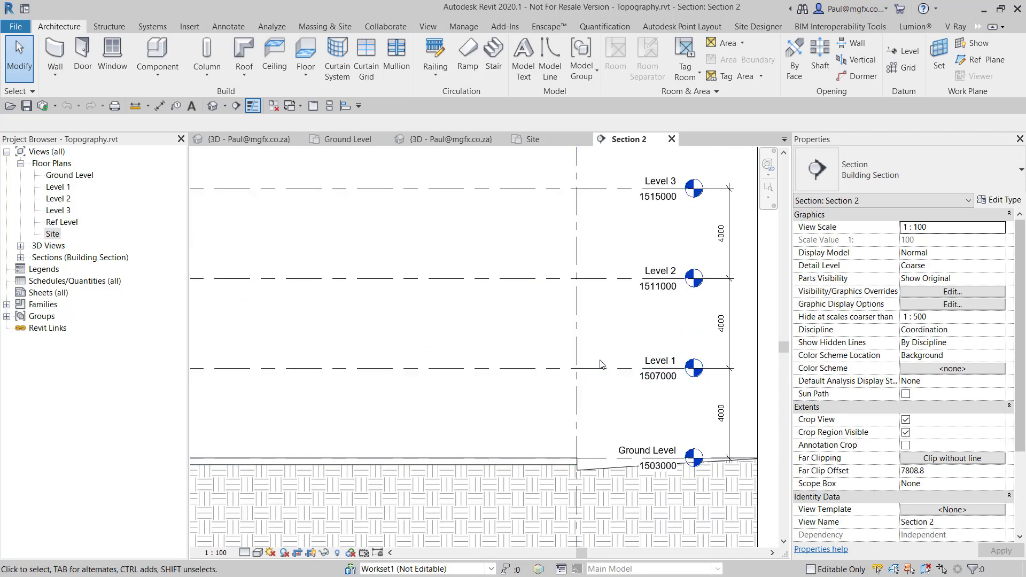
{"action": "scroll", "coordinate": [571, 262], "scroll_direction": "down", "scroll_amount": 3}
{"action": "middle_click_drag", "start_coordinate": [580, 299], "coordinate": [605, 283]}
{"action": "scroll", "coordinate": [606, 284], "scroll_direction": "down", "scroll_amount": 2}
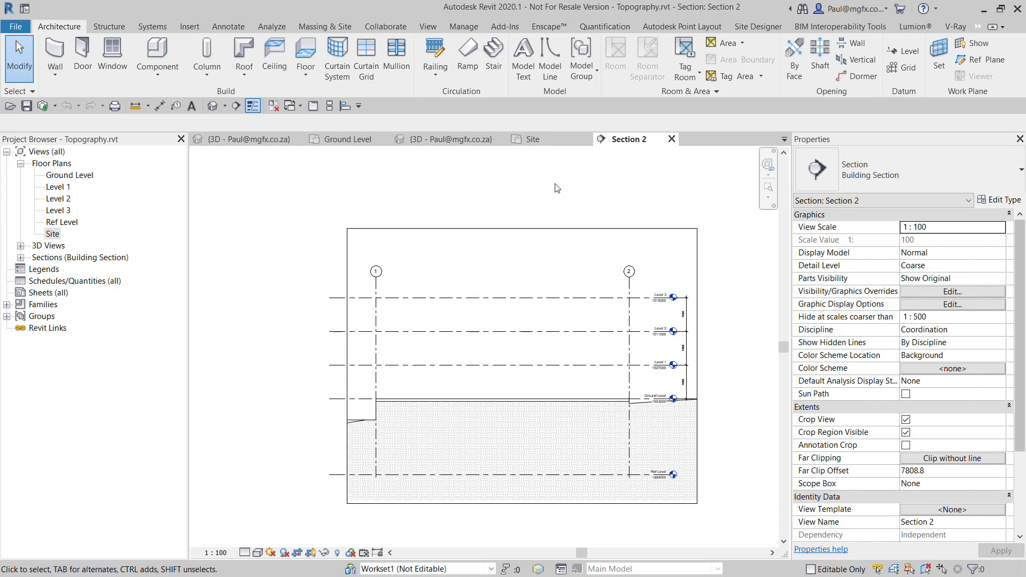
Close all inactive views and bring up the Apartment Type 1 3D view.
{"action": "left_click", "coordinate": [277, 104]}
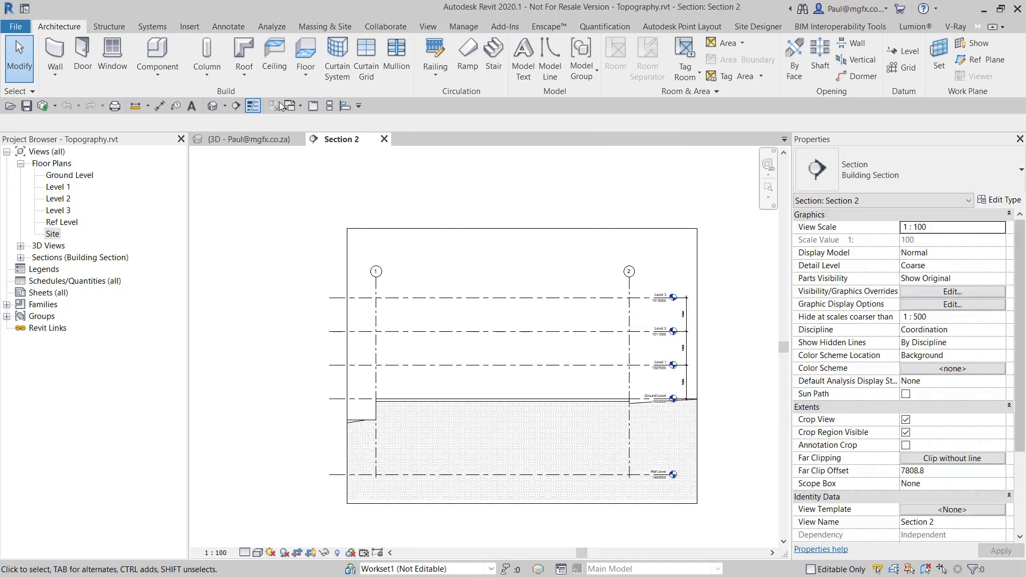
{"action": "left_click", "coordinate": [234, 140]}
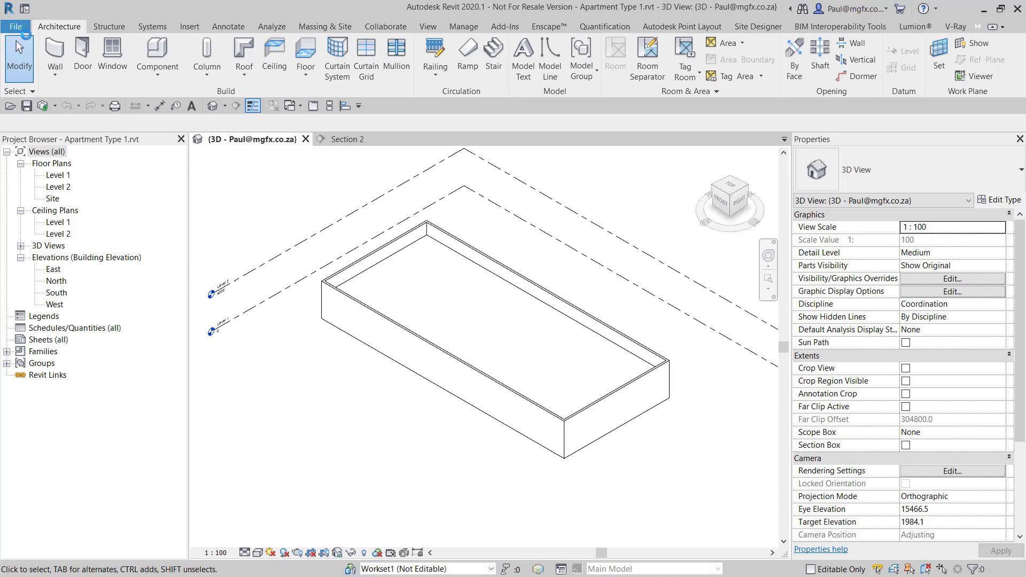
Begin saving the Apartment Type 1 project under a new name with Save As.
{"action": "left_click", "coordinate": [16, 27]}
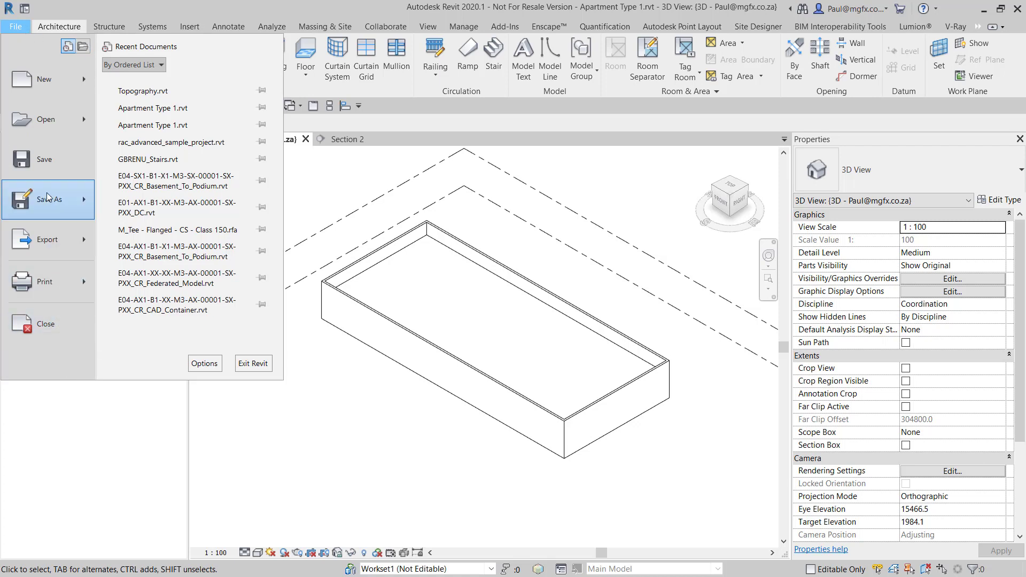
{"action": "left_click", "coordinate": [434, 232]}
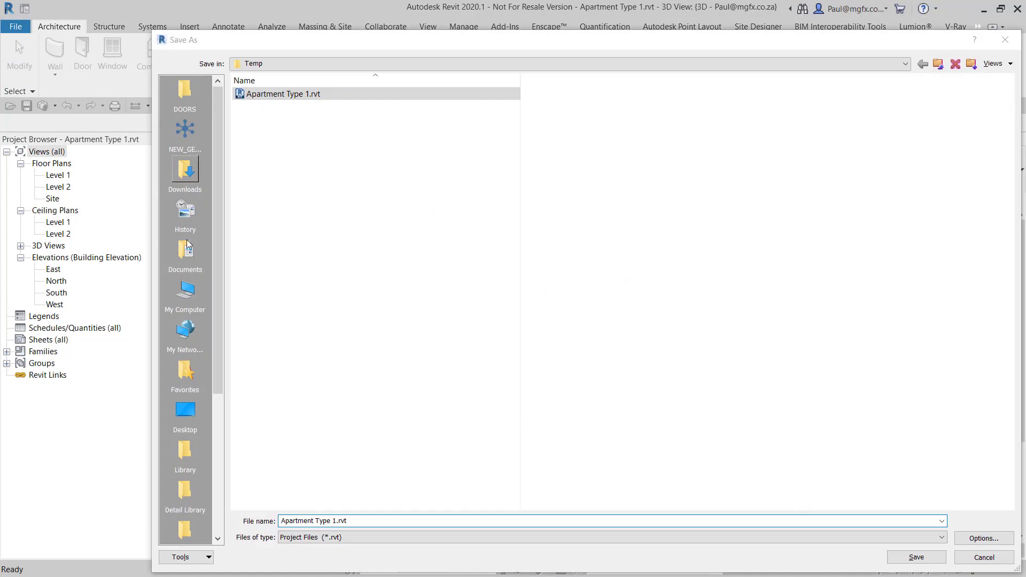
Save the copy in the Temp folder as 'Apartment Type 1 - Level Ground.rvt'.
{"action": "left_click", "coordinate": [185, 409]}
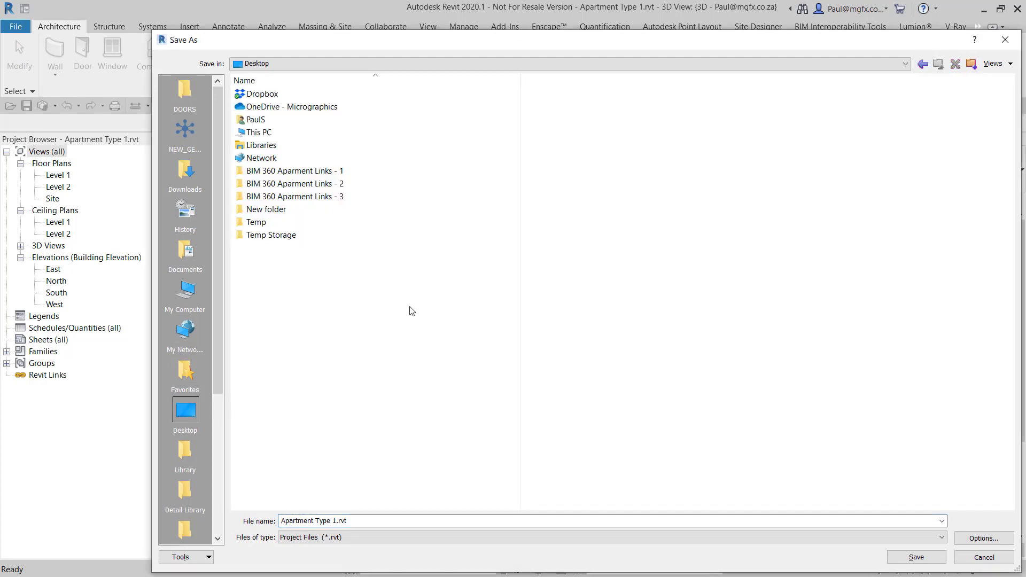
{"action": "double_click", "coordinate": [262, 223]}
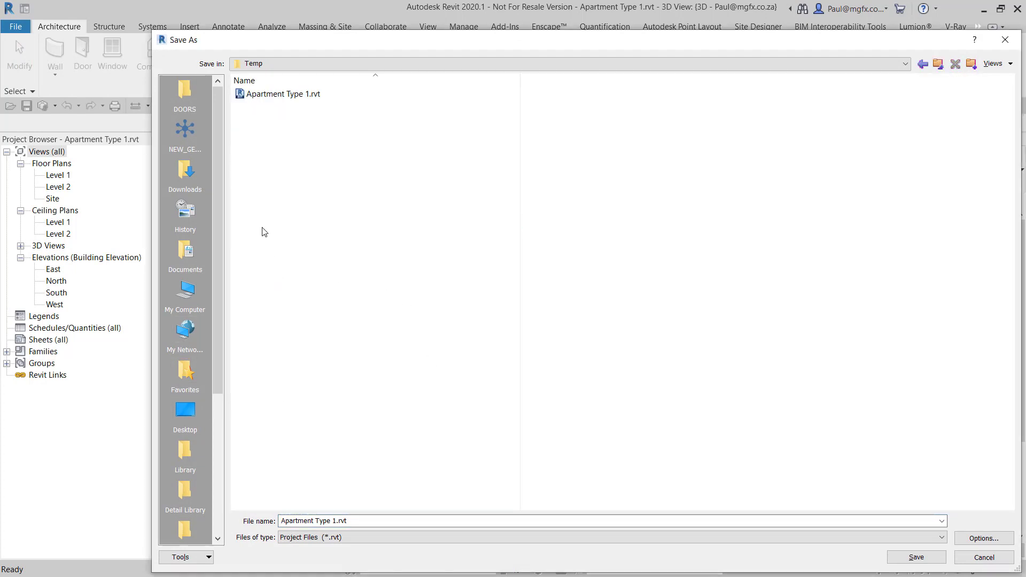
{"action": "left_click", "coordinate": [363, 520]}
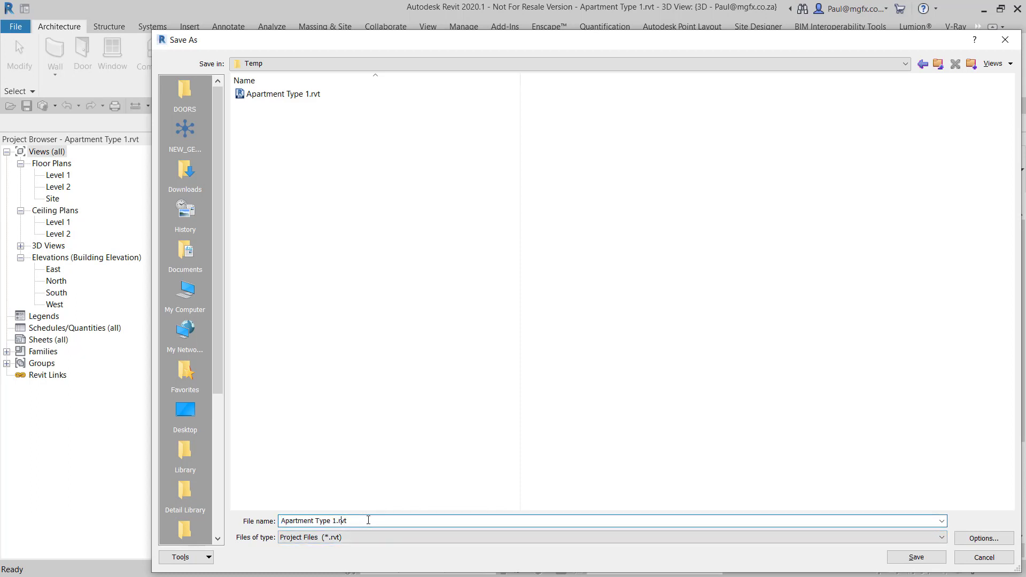
{"action": "type", "text": "- Level Ground"}
{"action": "key", "text": "Return"}
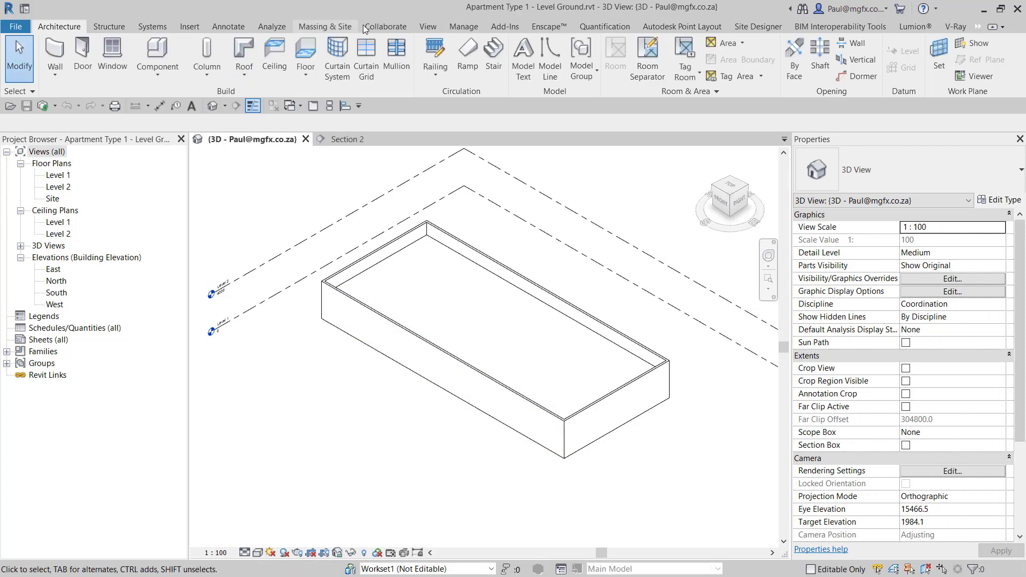
Launch Collaborate in Cloud from the Collaborate tools.
{"action": "left_click", "coordinate": [383, 28]}
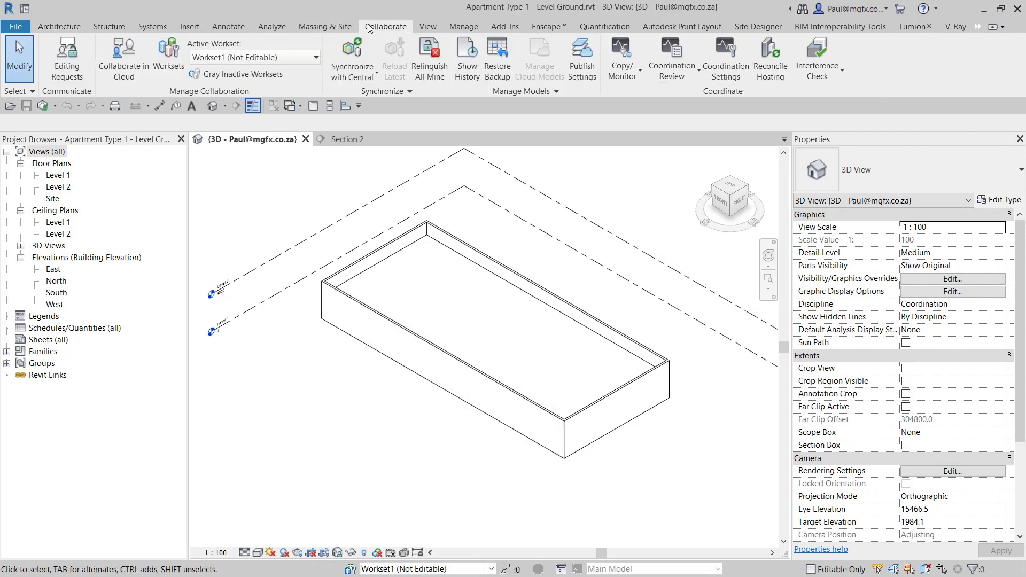
{"action": "left_click", "coordinate": [126, 52]}
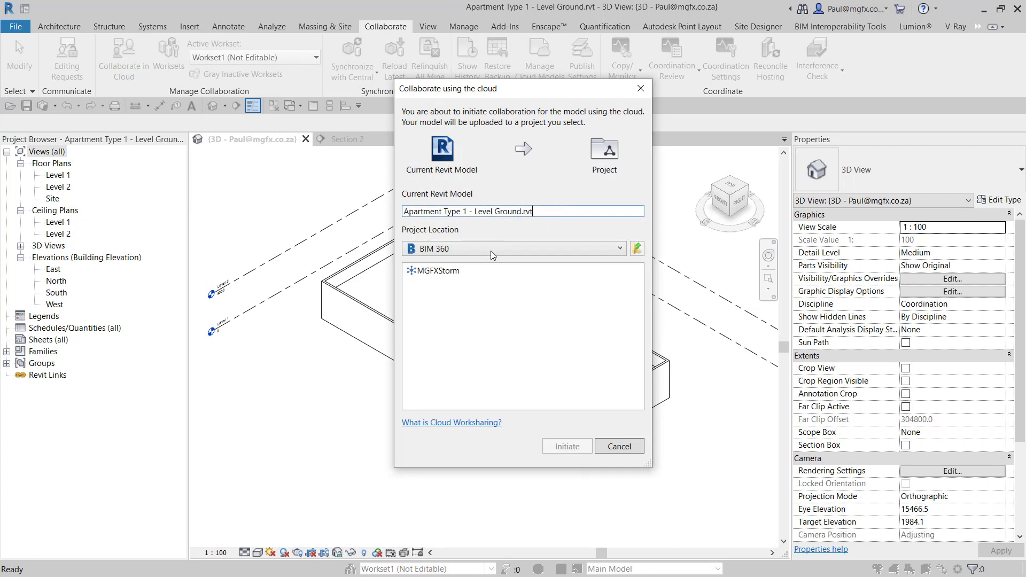
Initiate cloud collaboration in NEW_GEN_AEC_UK_2020_01 > Project Files > BIM_020_DesignCollaboration > BIM_020_TEST.
{"action": "left_click", "coordinate": [441, 274]}
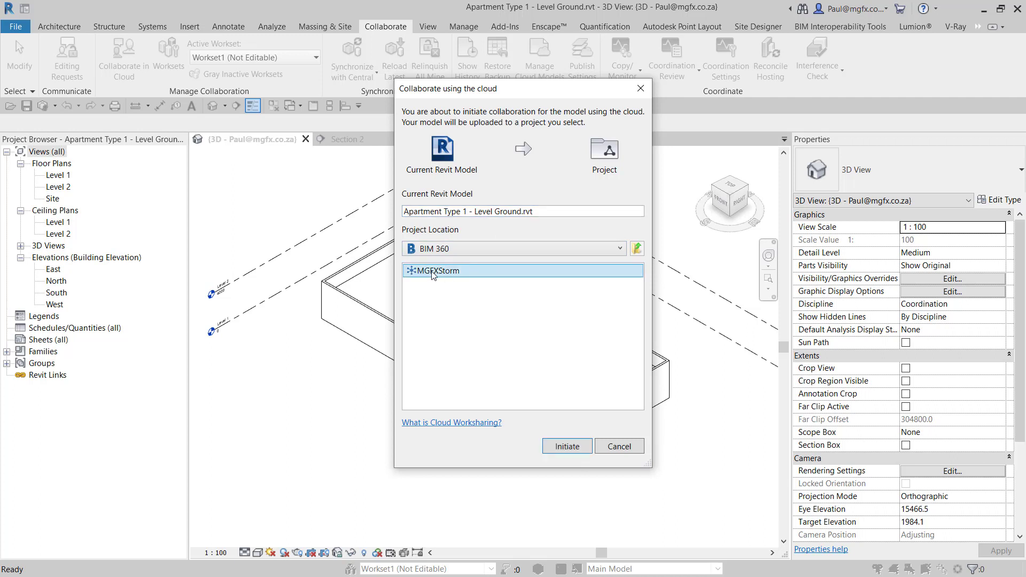
{"action": "double_click", "coordinate": [434, 271]}
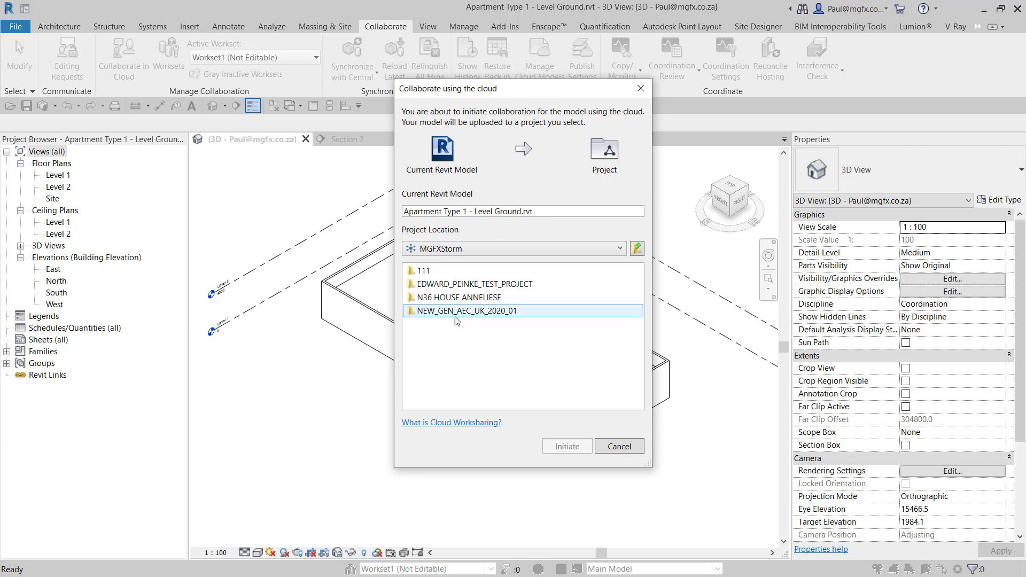
{"action": "left_click", "coordinate": [453, 313]}
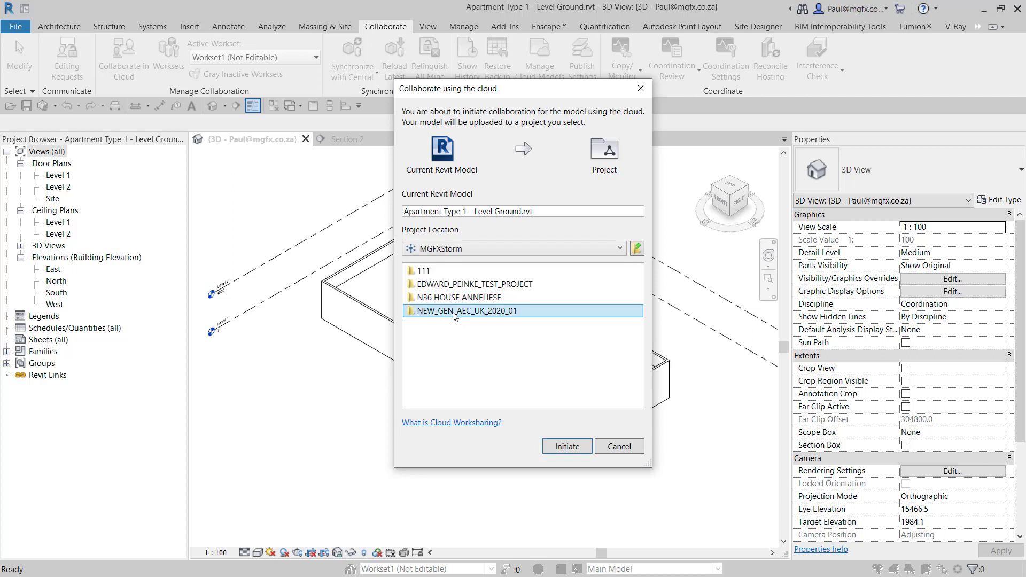
{"action": "double_click", "coordinate": [453, 312]}
{"action": "left_click", "coordinate": [430, 285]}
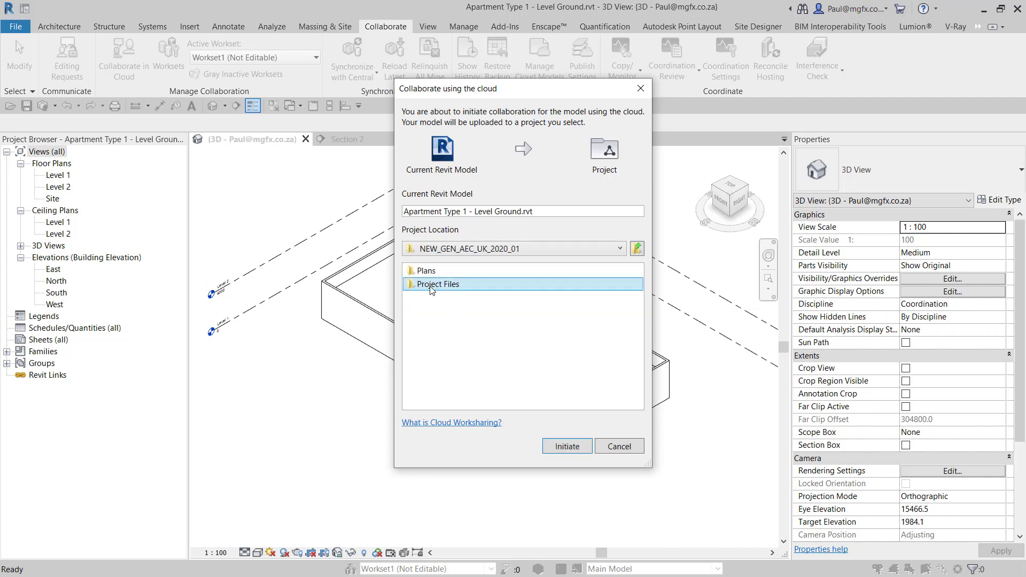
{"action": "double_click", "coordinate": [431, 286]}
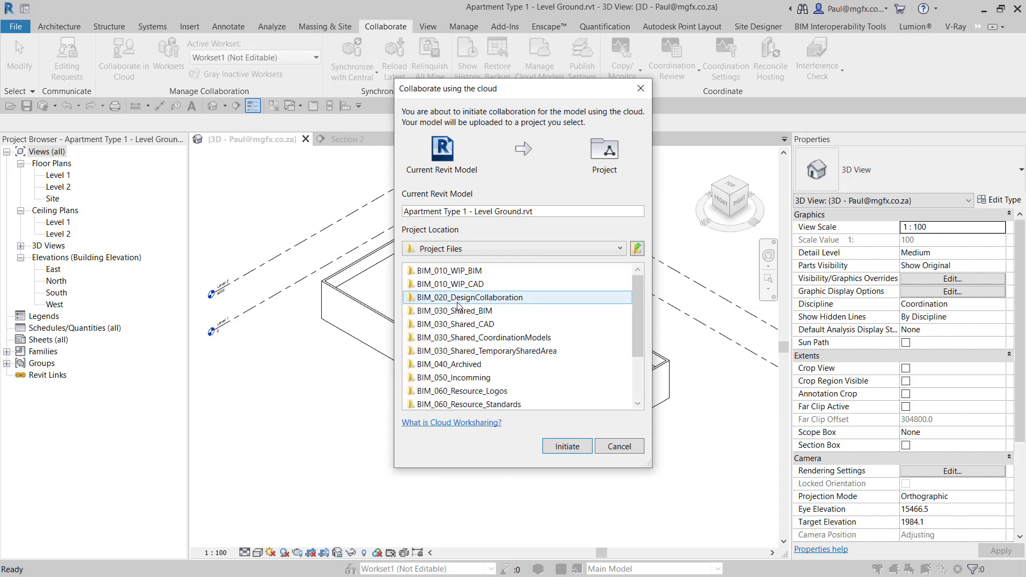
{"action": "left_click", "coordinate": [457, 303]}
{"action": "double_click", "coordinate": [457, 297]}
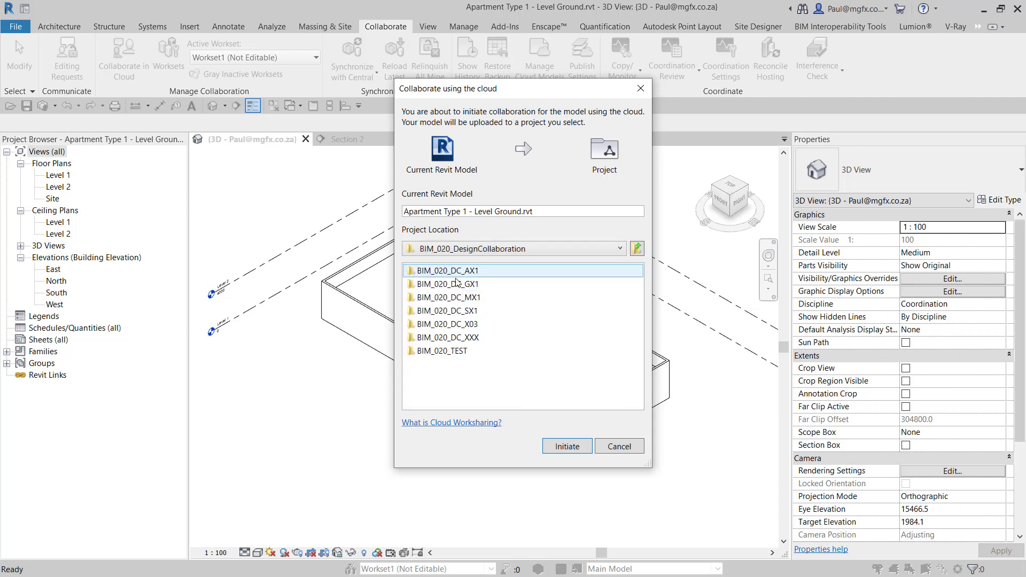
{"action": "left_click", "coordinate": [452, 351]}
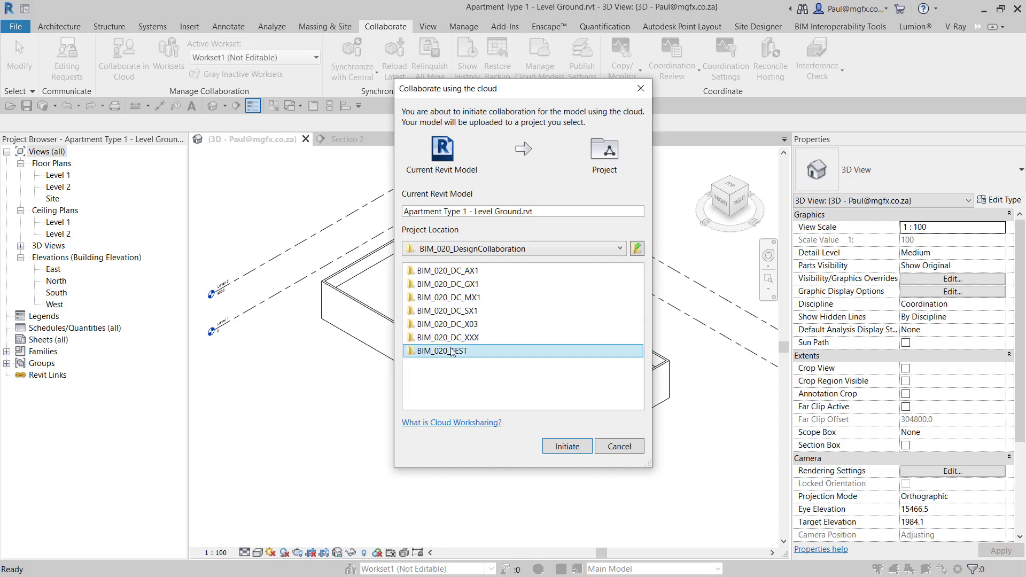
{"action": "double_click", "coordinate": [451, 351]}
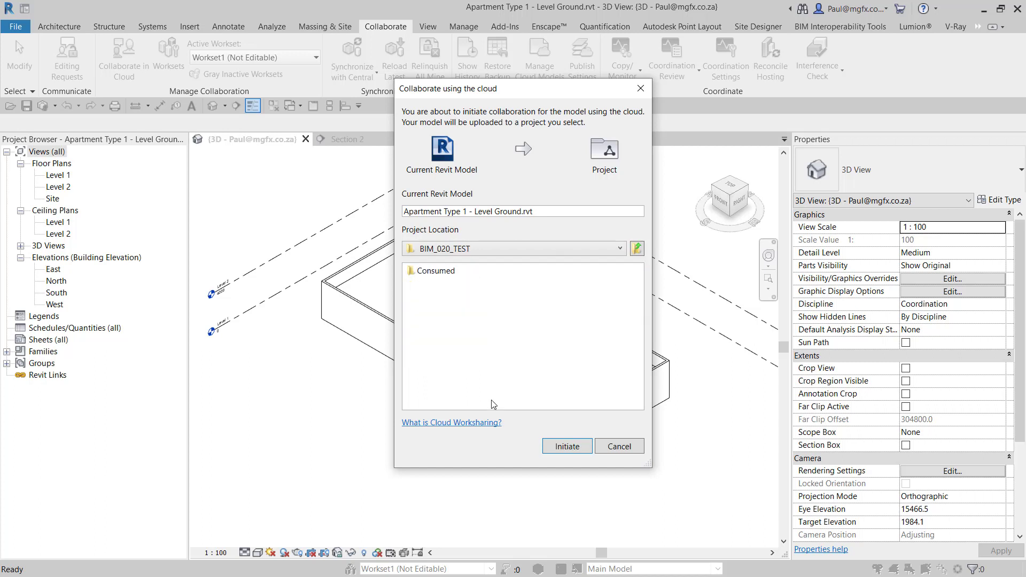
{"action": "left_click", "coordinate": [567, 447]}
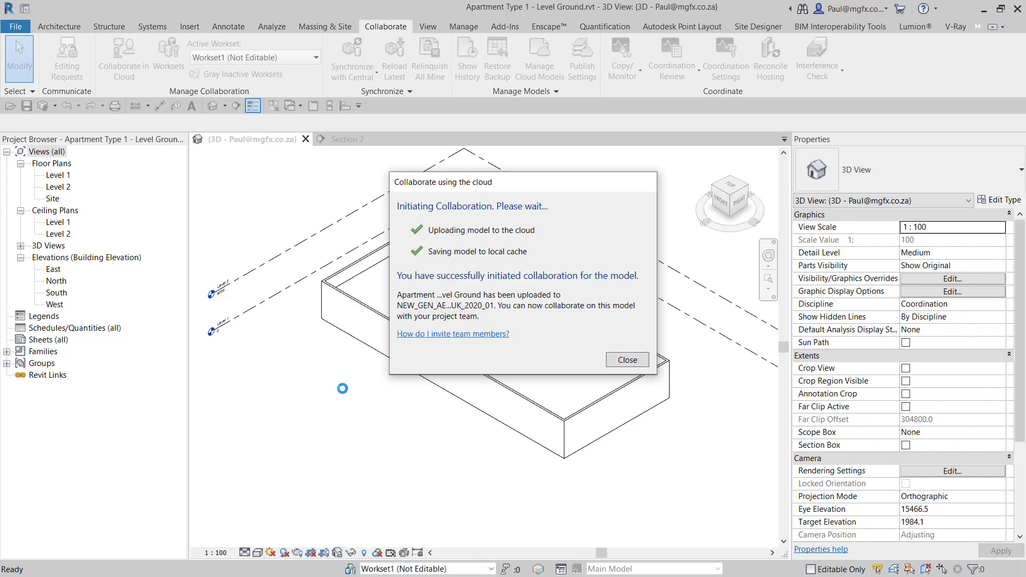
Close the collaboration success message once the upload finishes.
{"action": "left_click", "coordinate": [628, 361]}
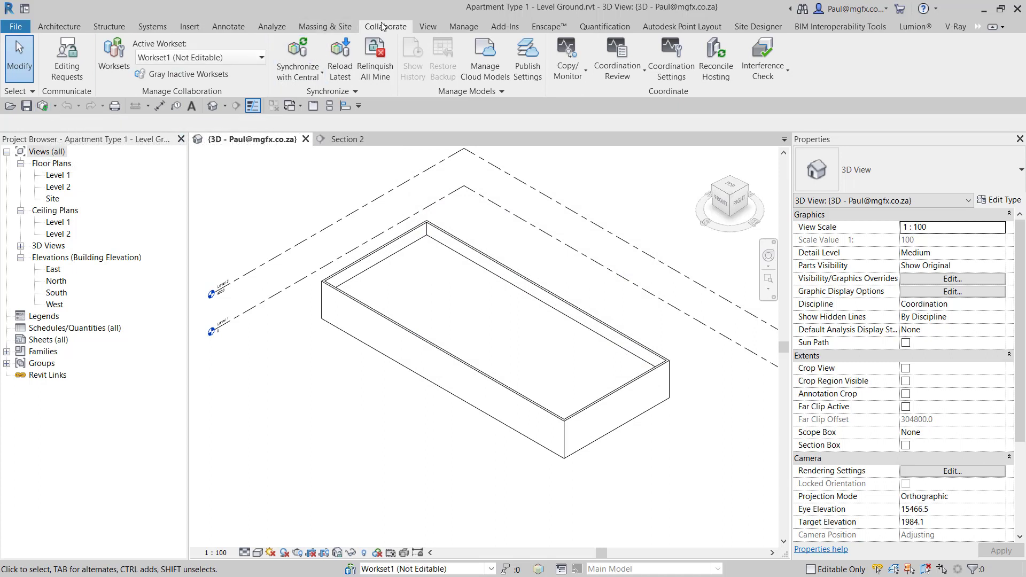
Duplicate the Internal site in Location, Weather and Site as 'Apartment Type 1 - Level Ground'.
{"action": "left_click", "coordinate": [469, 28]}
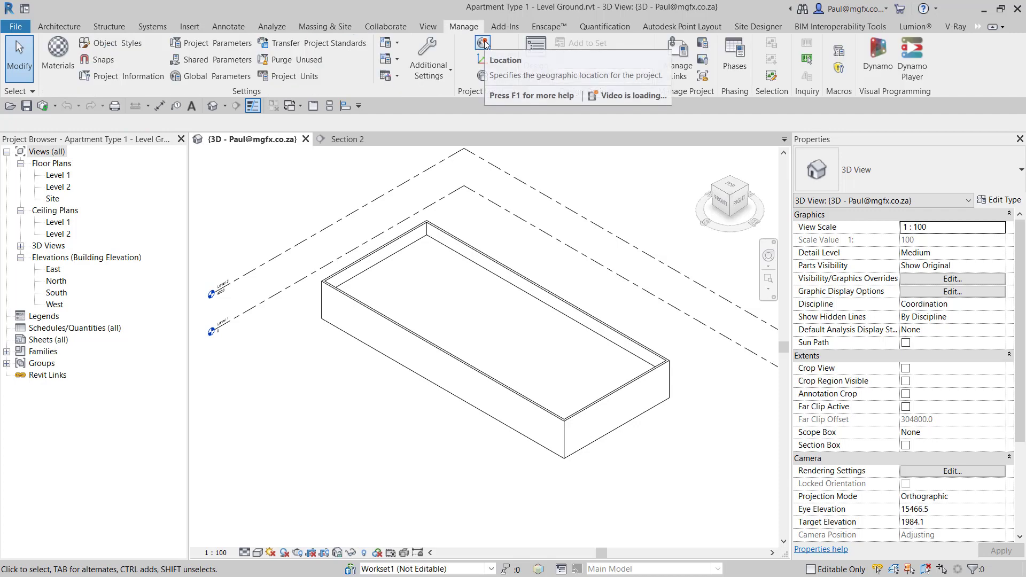
{"action": "left_click", "coordinate": [482, 43]}
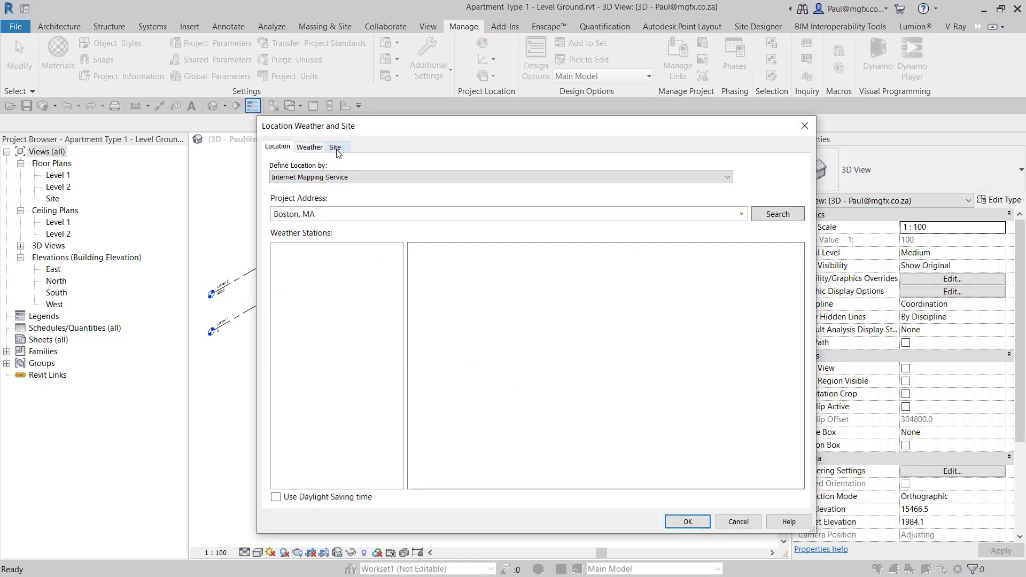
{"action": "left_click", "coordinate": [335, 148]}
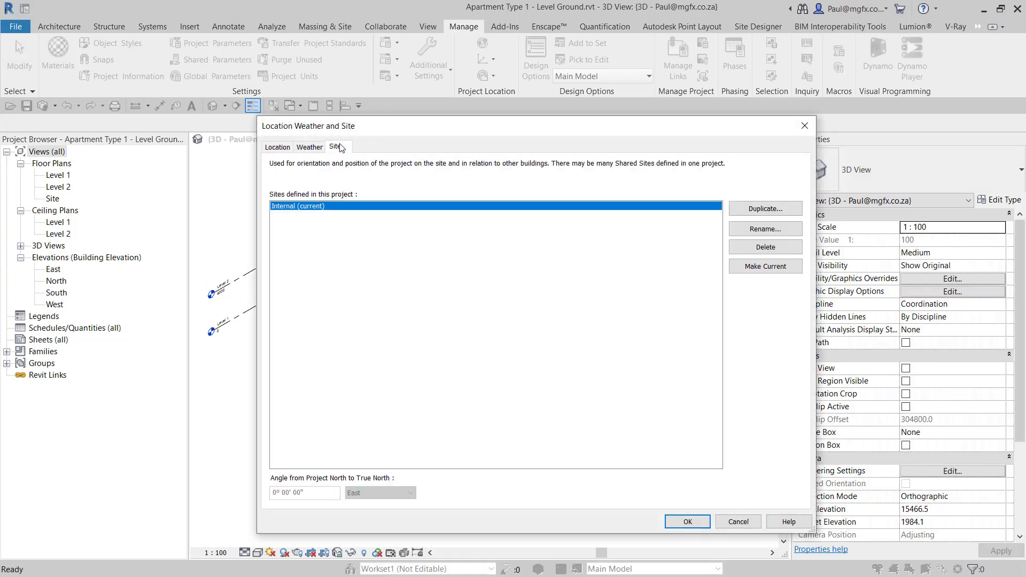
{"action": "left_click", "coordinate": [754, 210]}
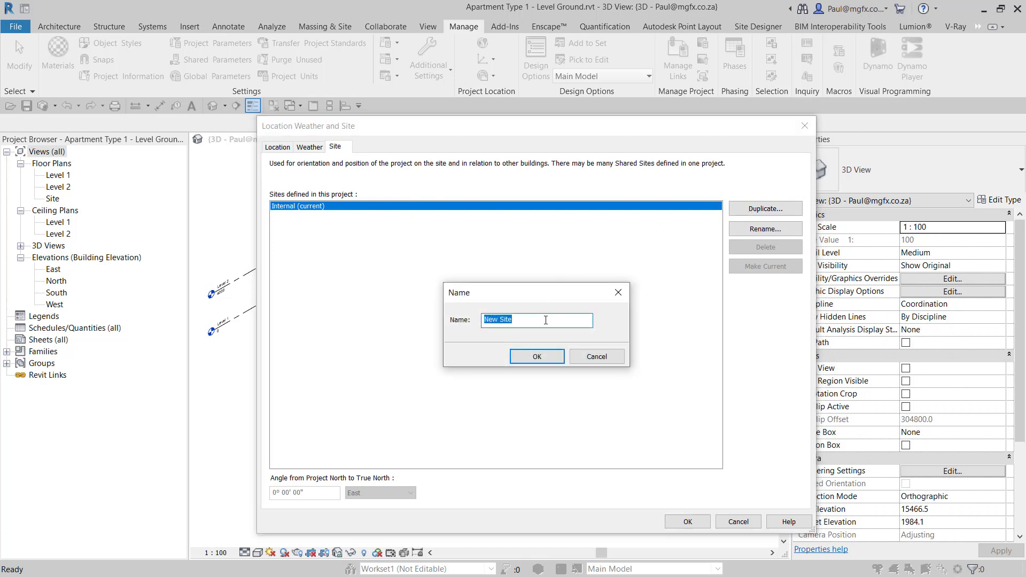
{"action": "type", "text": "Aparment Type 1 - Le"}
{"action": "key", "text": "BackSpace"}
{"action": "type", "text": "evel Ground"}
{"action": "left_click", "coordinate": [534, 357]}
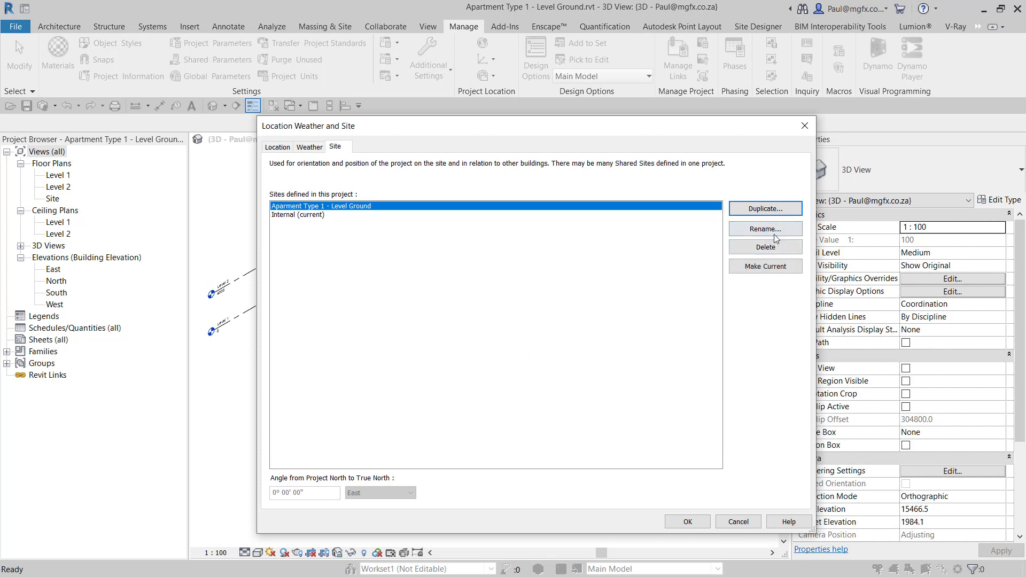
Make Apartment Type 1 - Level Ground the current site and synchronize with the cloud central model.
{"action": "left_click", "coordinate": [765, 267]}
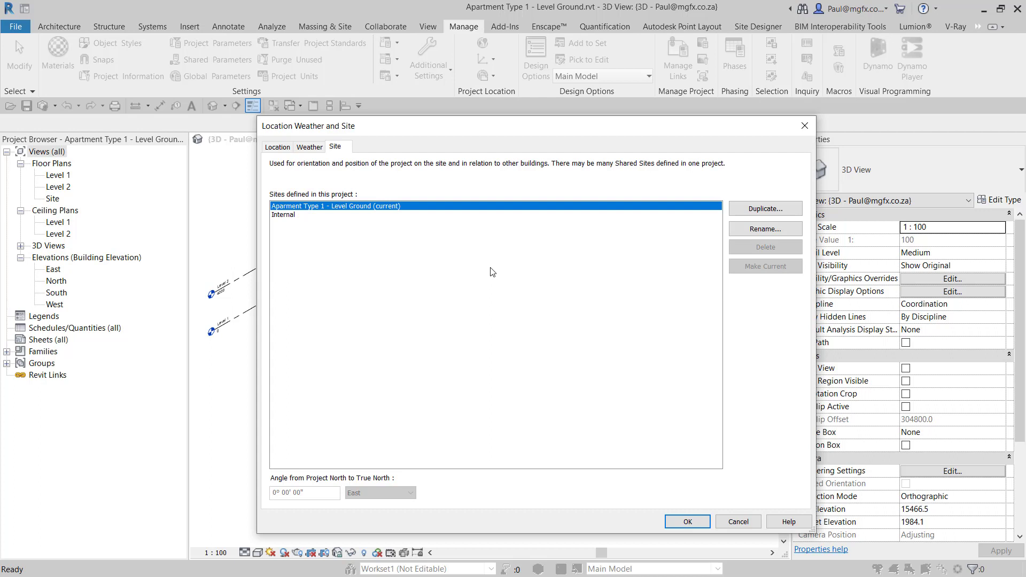
{"action": "left_click", "coordinate": [688, 522]}
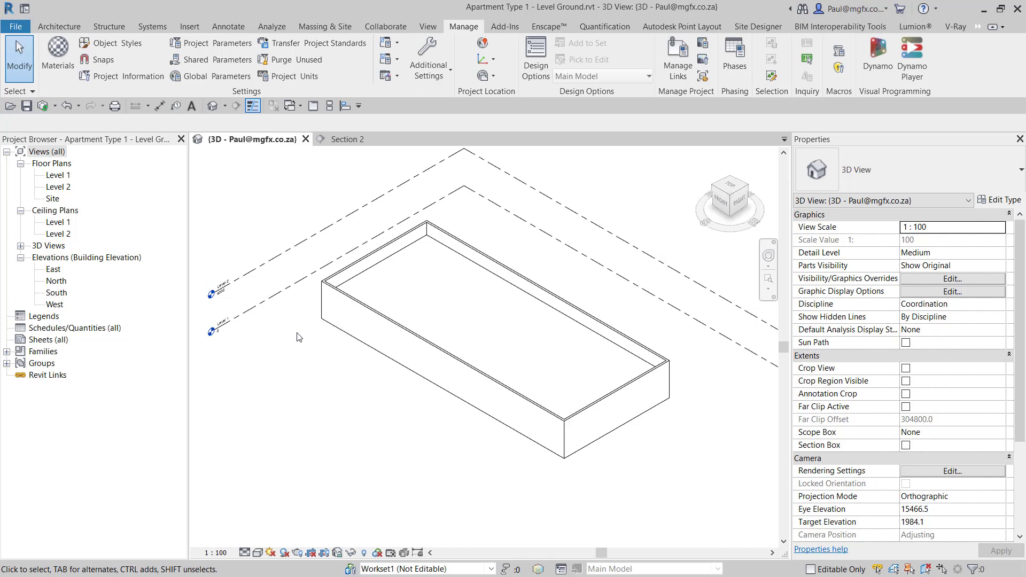
{"action": "left_click", "coordinate": [43, 107]}
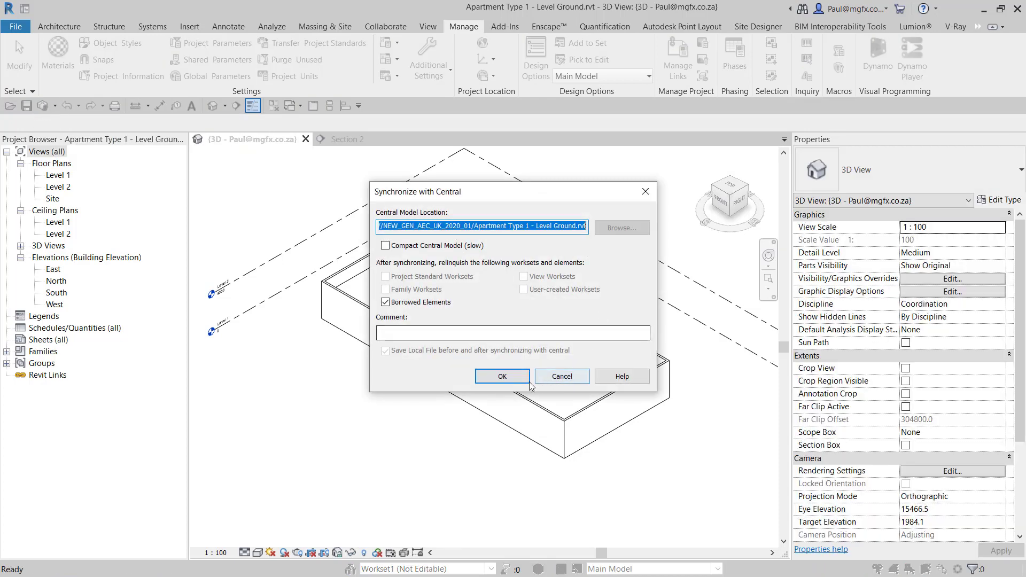
{"action": "left_click", "coordinate": [502, 376]}
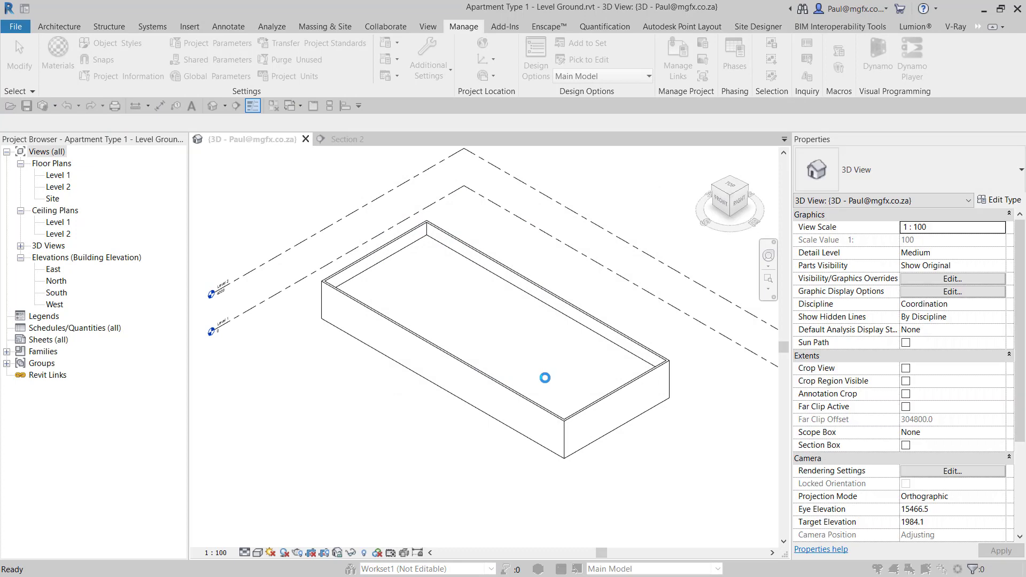